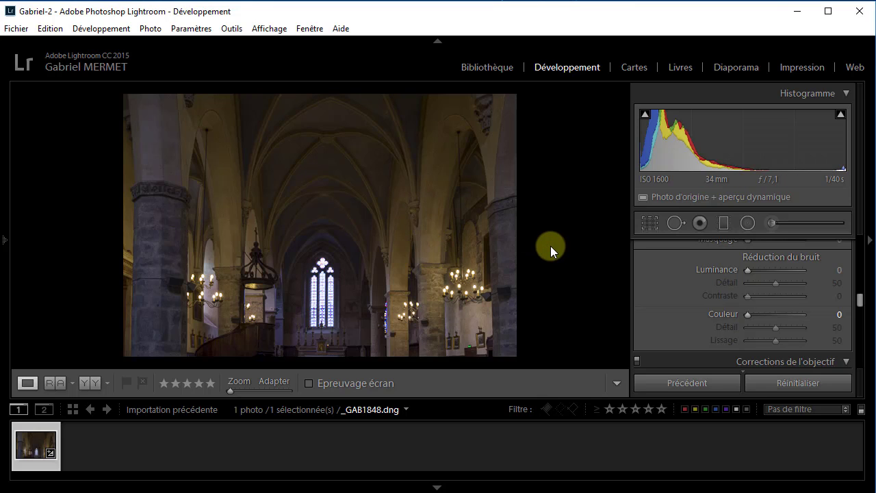
# Display the photo info overlay, cycle through its variants, and examine the noise on the church vault at 1:1.
pyautogui.press('i')
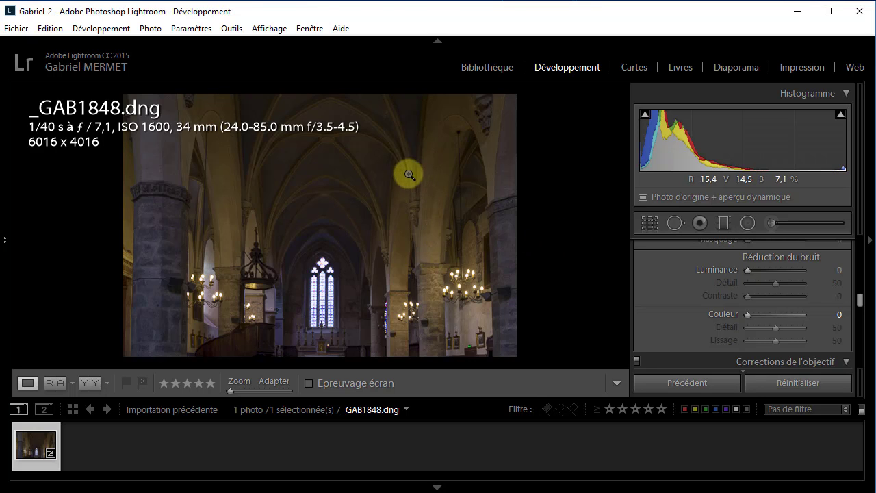
pyautogui.press('i')
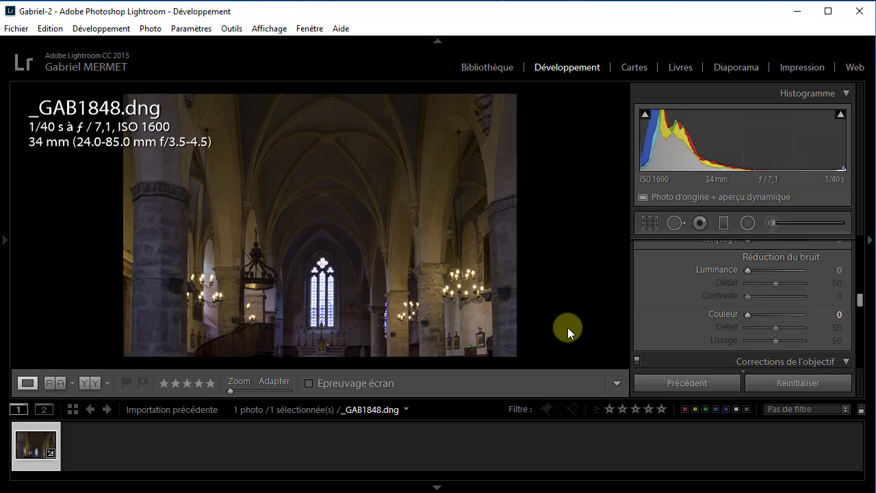
pyautogui.click(440, 186)
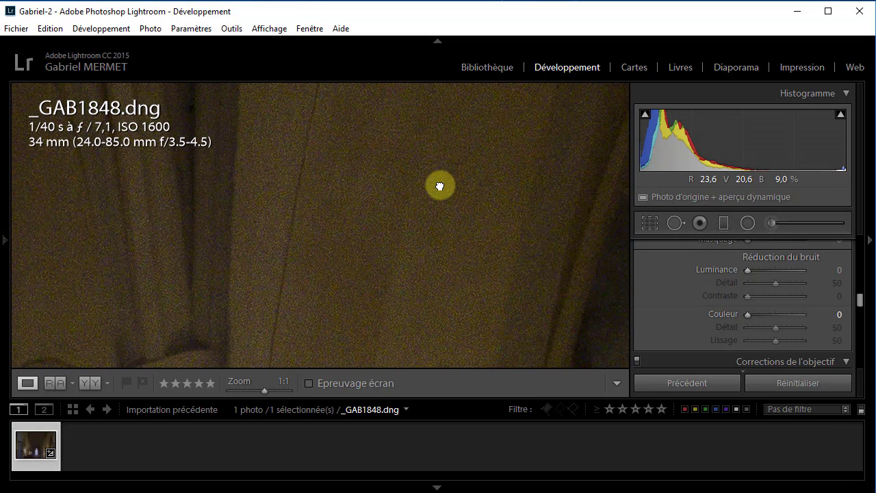
pyautogui.scroll(-1, 453, 224)
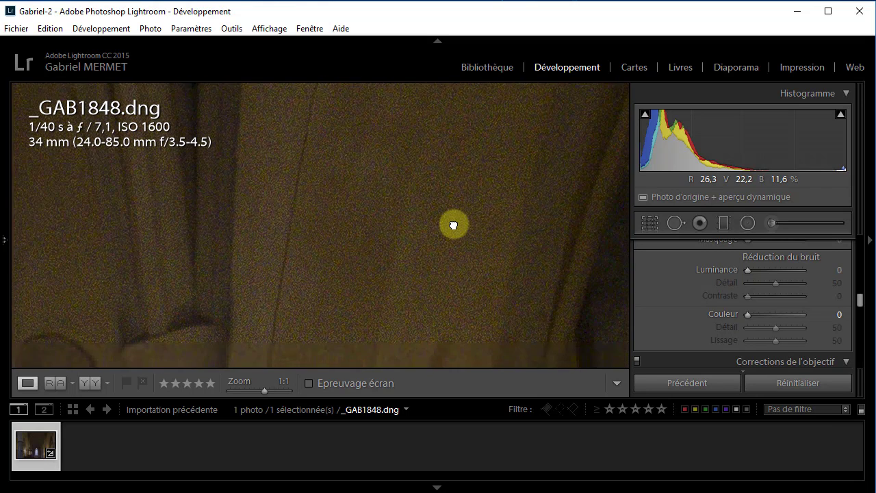
pyautogui.moveTo(453, 224); pyautogui.dragTo(412, 238)
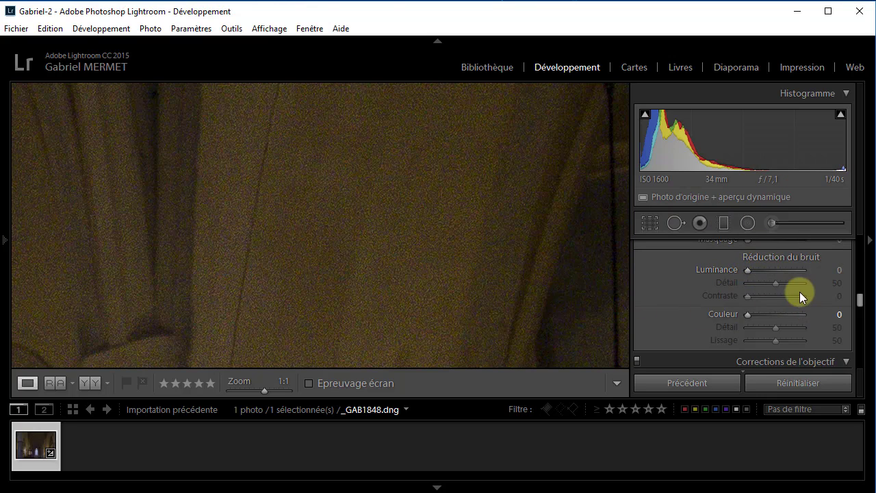
# Set the noise reduction Luminance to 89 and Couleur to 19.
pyautogui.moveTo(748, 270); pyautogui.dragTo(771, 271)
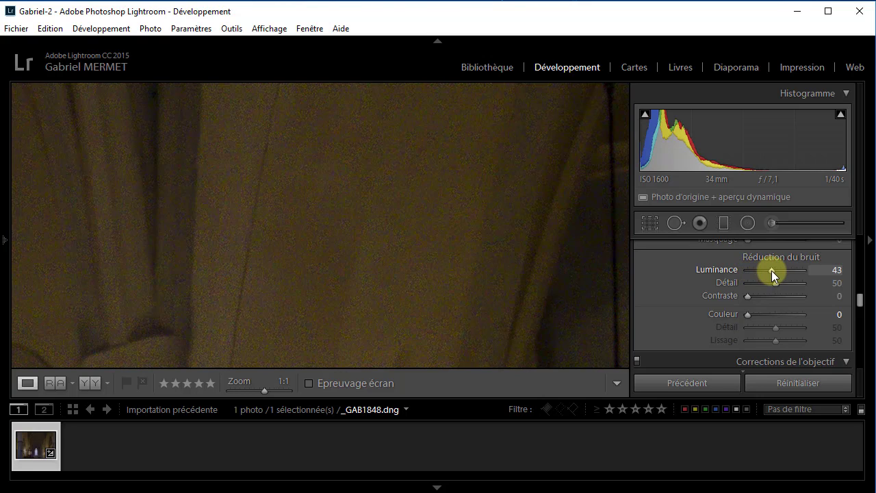
pyautogui.moveTo(771, 271); pyautogui.dragTo(796, 270)
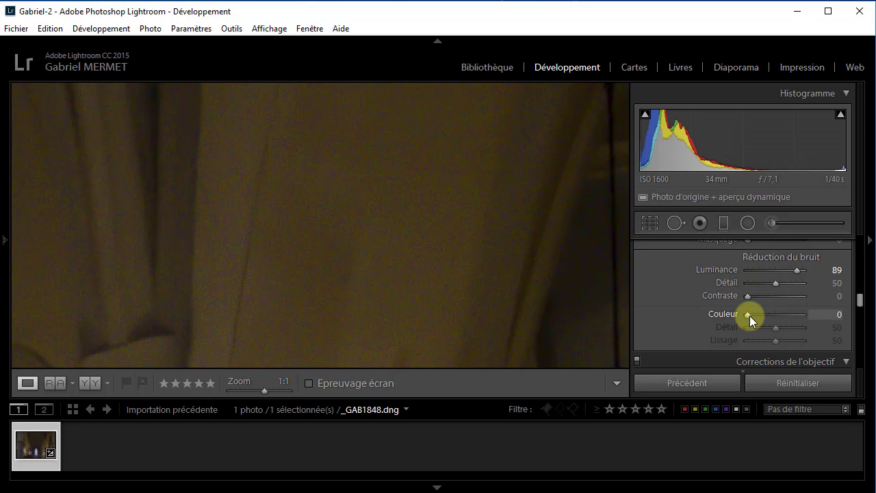
pyautogui.moveTo(749, 316)
pyautogui.mouseDown()
pyautogui.moveTo(781, 316)
pyautogui.moveTo(760, 316)
pyautogui.mouseUp()
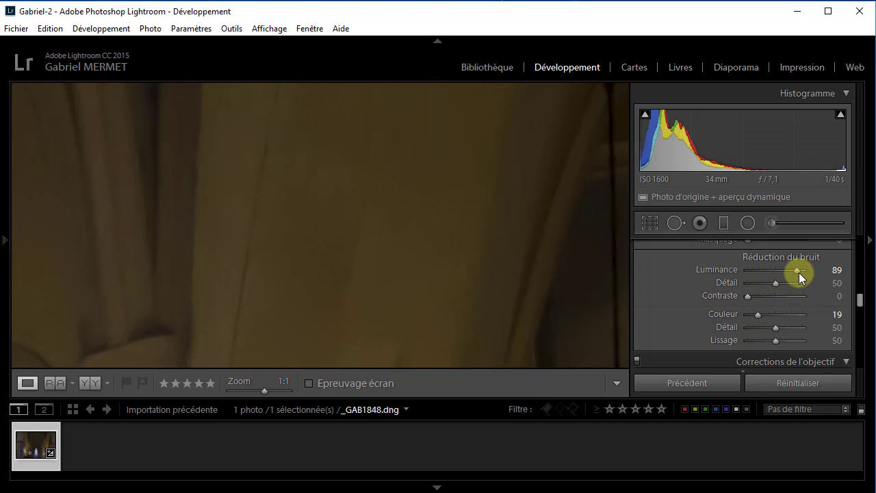
# Set the noise reduction Luminance to 88 and Couleur to 64, and inspect the smoothed vault and capital.
pyautogui.moveTo(797, 270); pyautogui.dragTo(781, 272)
pyautogui.moveTo(755, 314); pyautogui.dragTo(784, 313)
pyautogui.moveTo(778, 271); pyautogui.dragTo(796, 272)
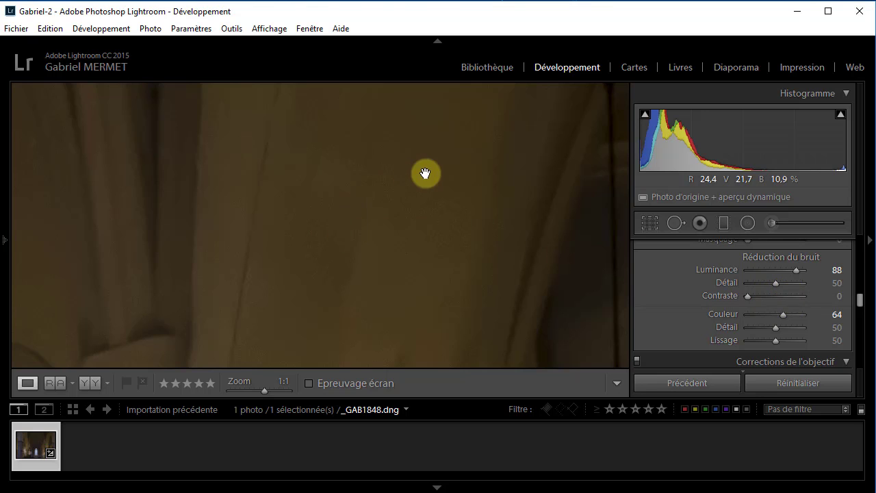
pyautogui.moveTo(283, 246); pyautogui.dragTo(504, 222)
pyautogui.moveTo(307, 221); pyautogui.dragTo(366, 186)
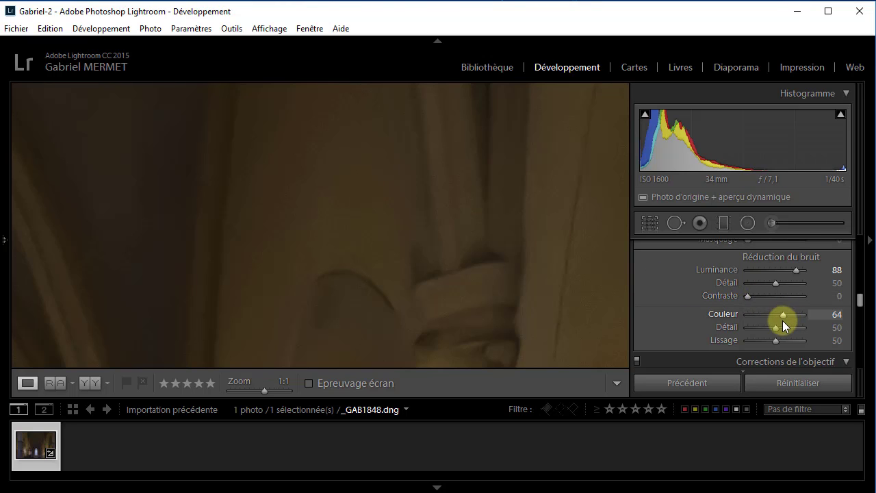
# Reset the noise reduction Luminance and Couleur to 0.
pyautogui.moveTo(797, 269); pyautogui.dragTo(747, 270)
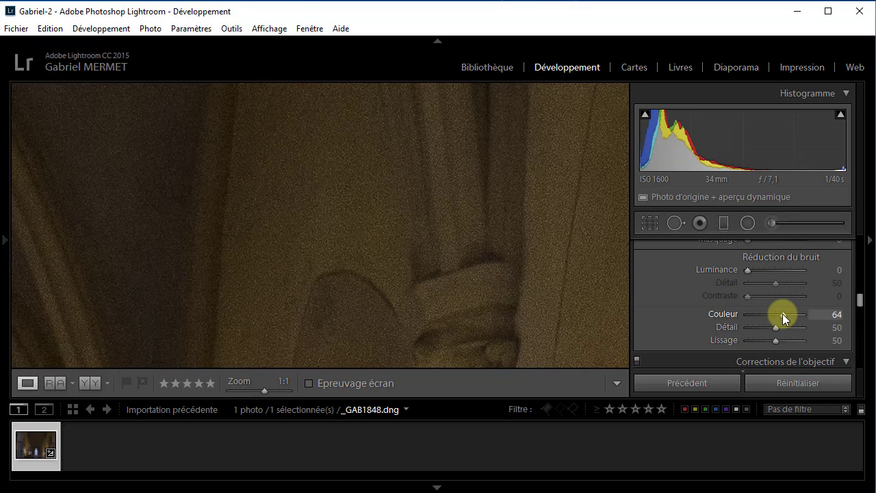
pyautogui.moveTo(783, 313); pyautogui.dragTo(744, 313)
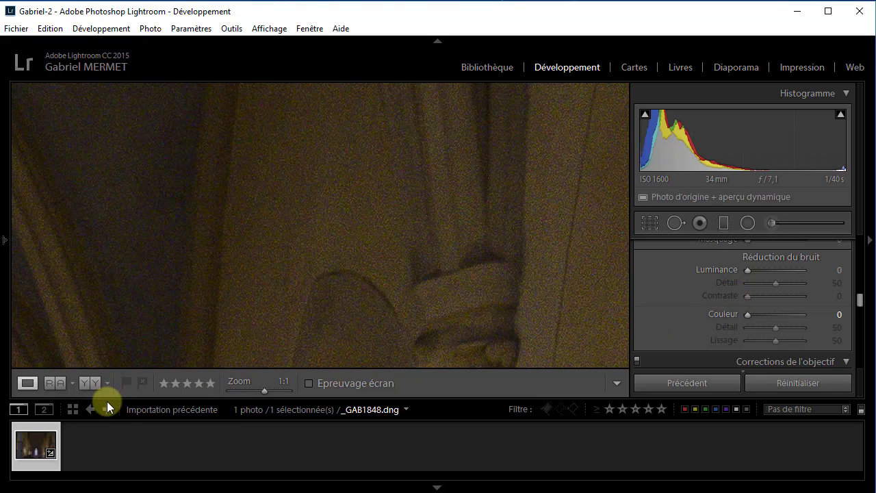
# Send a copy of the photo with the Lightroom corrections to Dfine 2, using the ProPhoto RVB colour space.
pyautogui.rightClick(34, 440)
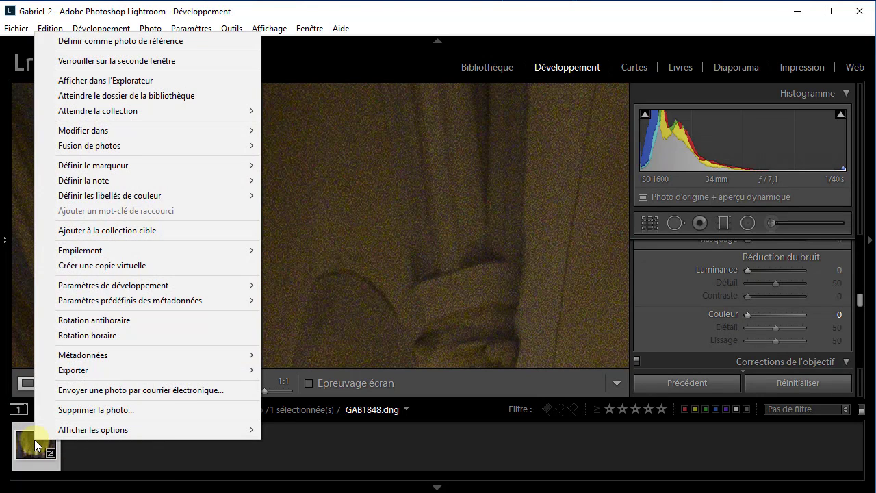
pyautogui.moveTo(130, 132)
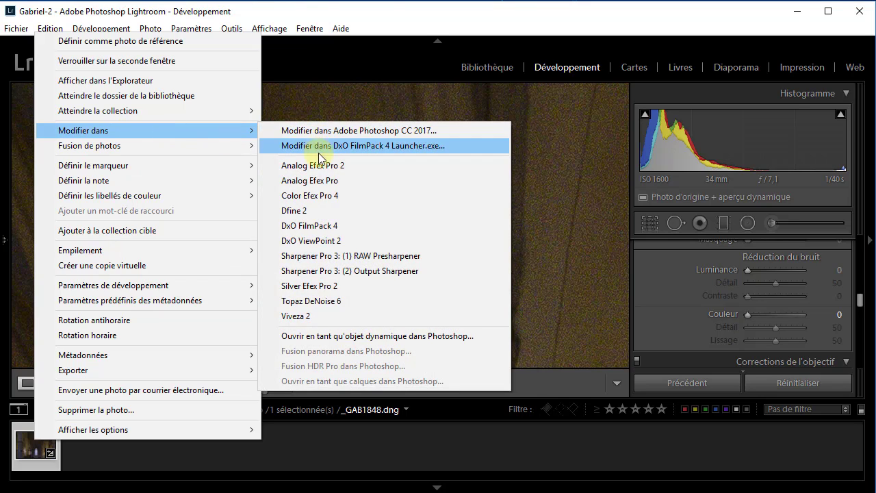
pyautogui.click(322, 214)
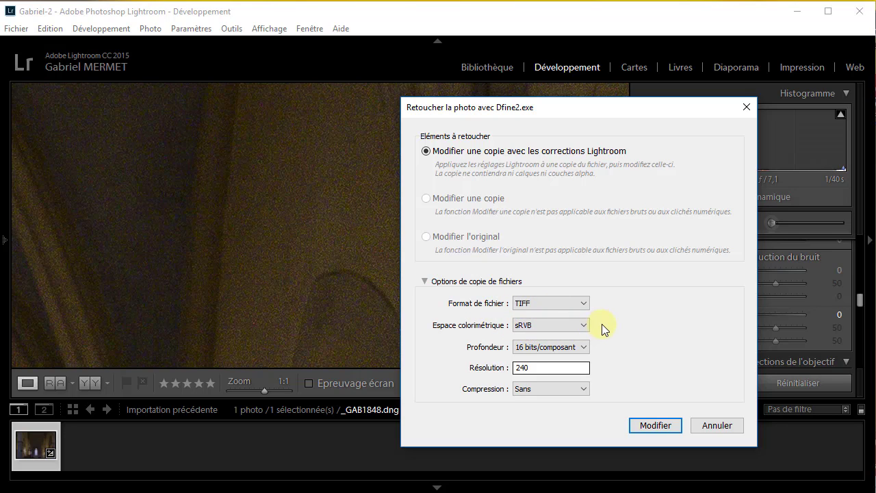
pyautogui.click(584, 326)
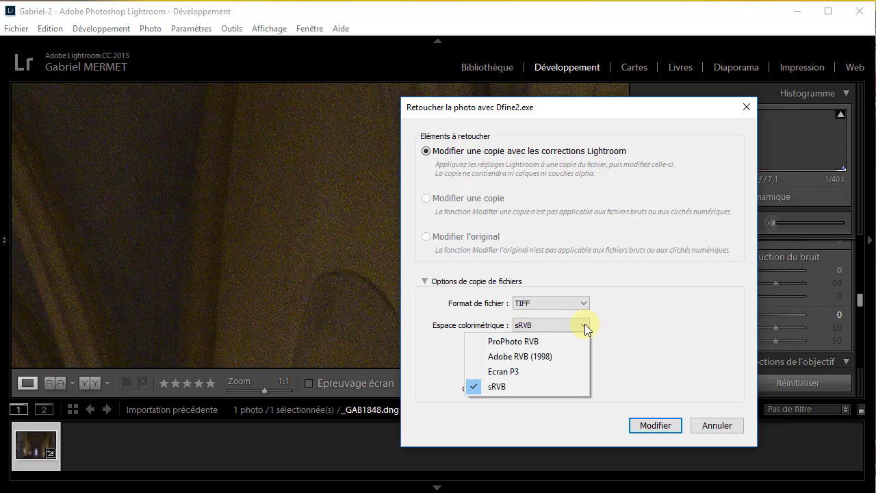
pyautogui.click(539, 342)
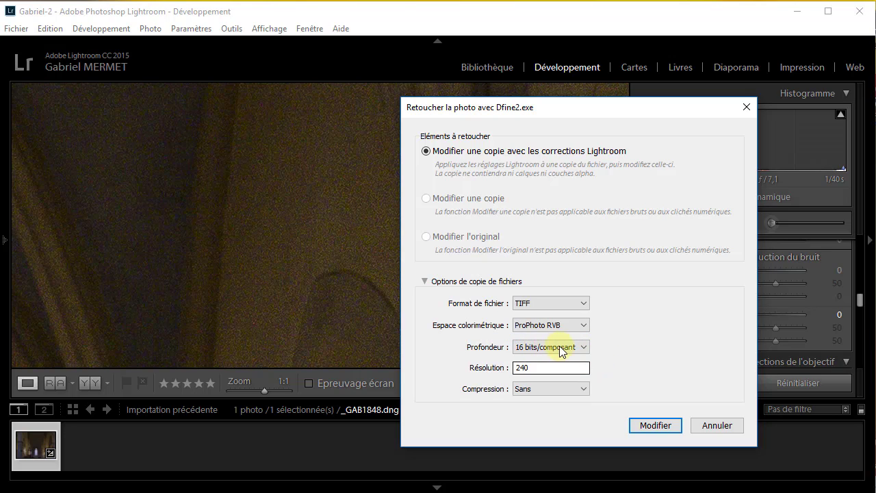
pyautogui.click(667, 424)
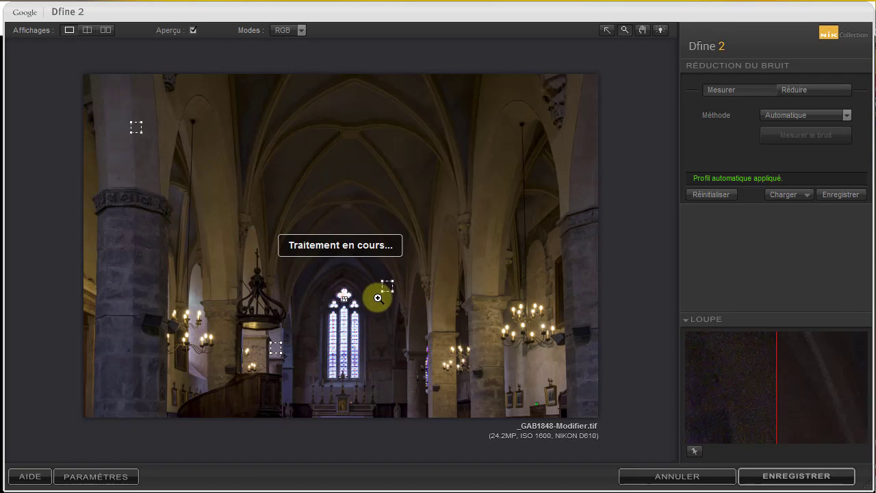
# Examine the automatic noise reduction at 100% around the stained-glass window, hanging lamp, candle chandeliers and dark pillar, and return to the full view.
pyautogui.click(392, 294)
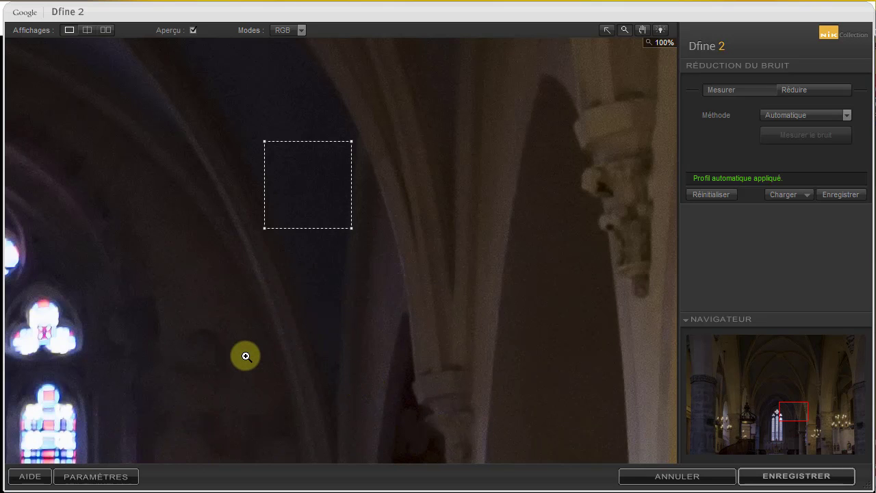
pyautogui.moveTo(229, 348); pyautogui.dragTo(398, 361)
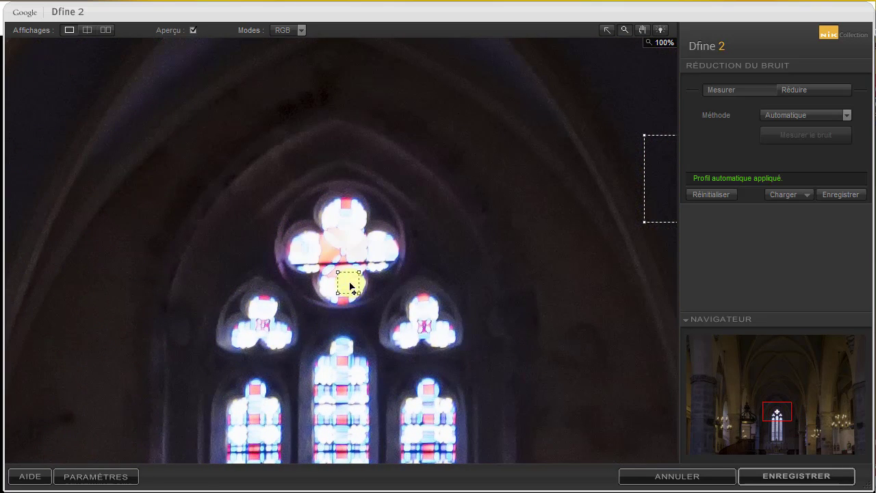
pyautogui.moveTo(167, 352); pyautogui.dragTo(503, 292)
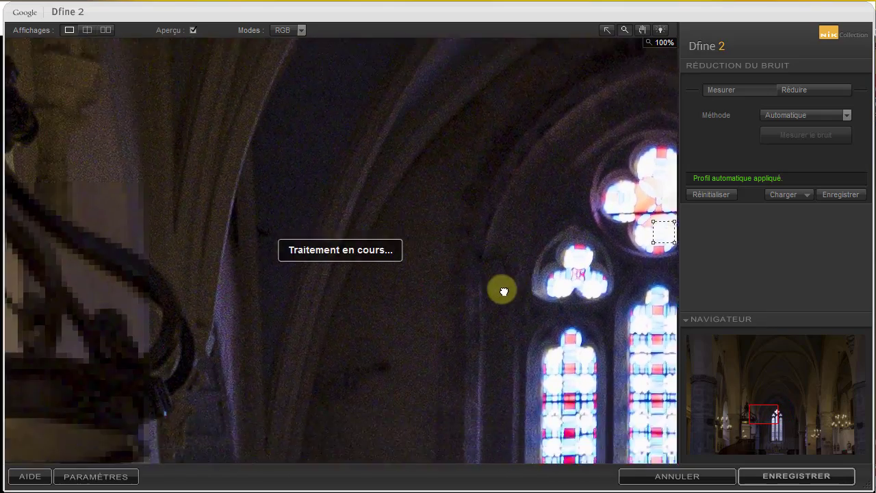
pyautogui.moveTo(291, 329); pyautogui.dragTo(507, 212)
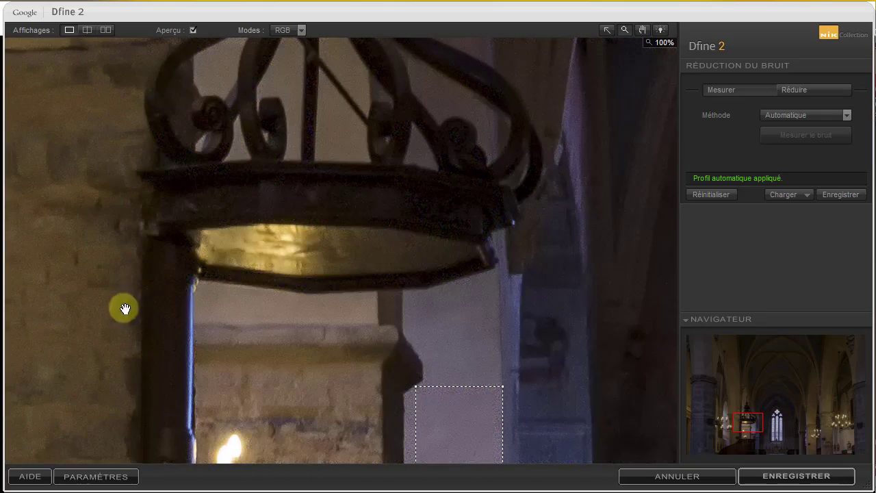
pyautogui.moveTo(125, 309); pyautogui.dragTo(483, 176)
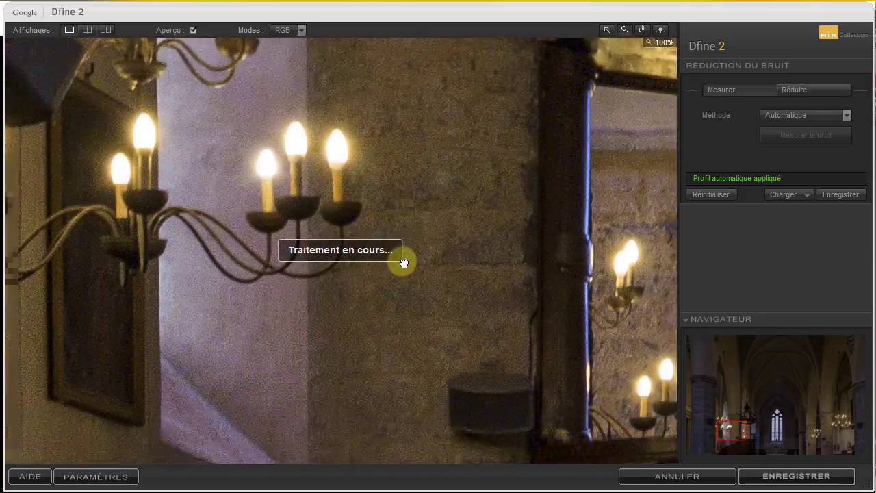
pyautogui.moveTo(401, 260); pyautogui.dragTo(428, 67)
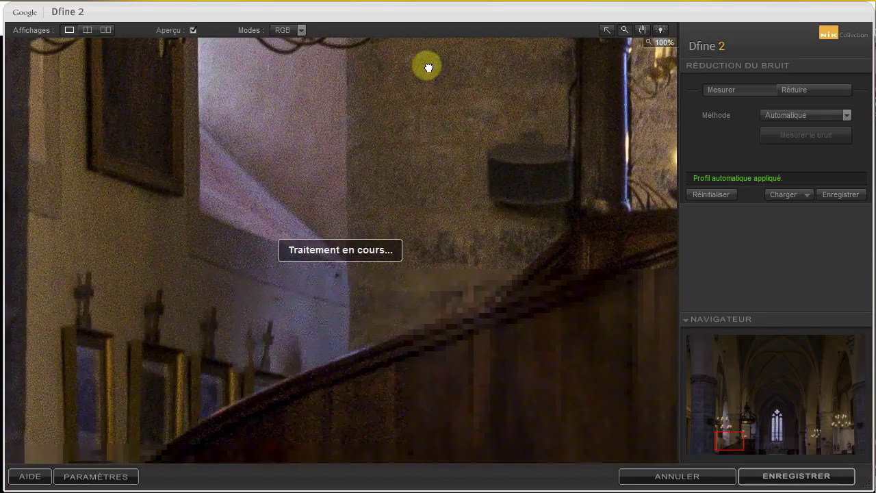
pyautogui.moveTo(204, 239); pyautogui.dragTo(600, 250)
pyautogui.moveTo(260, 189); pyautogui.dragTo(146, 325)
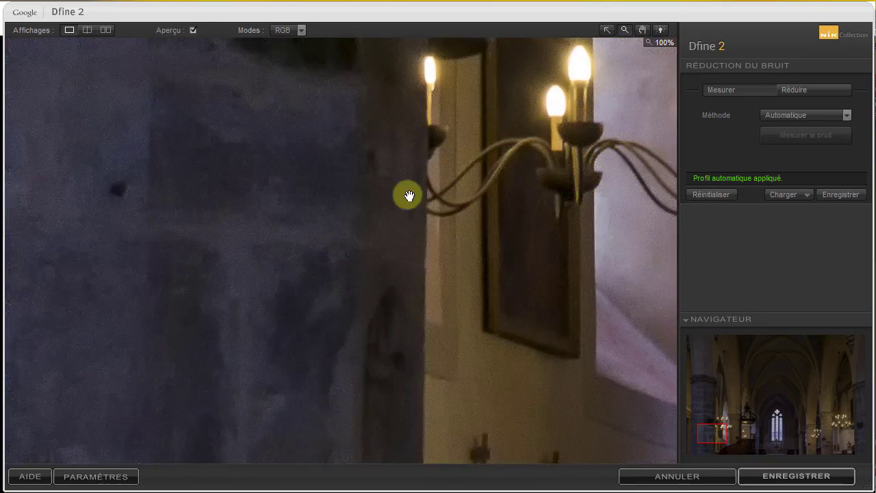
pyautogui.moveTo(408, 197); pyautogui.dragTo(371, 414)
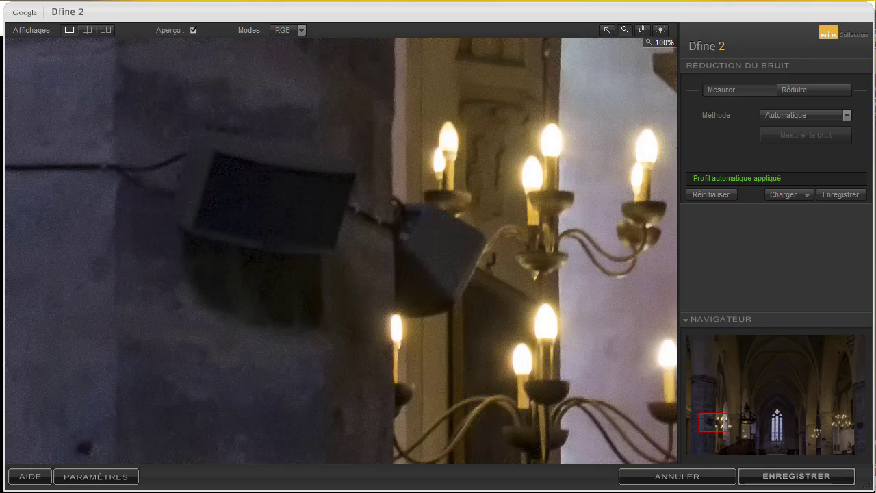
pyautogui.click(510, 282)
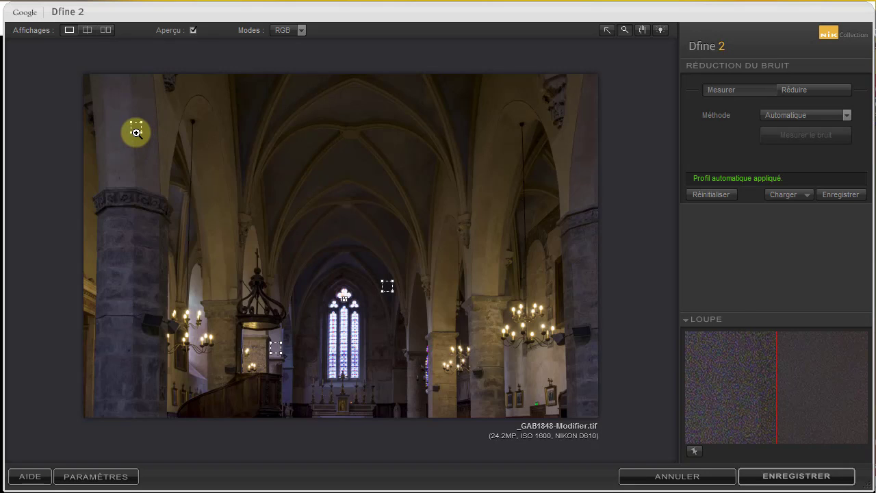
# Inspect the measurement area on the upper pillar at 100% and the denoised vault wall at up to 300%, and return to the full view.
pyautogui.click(136, 132)
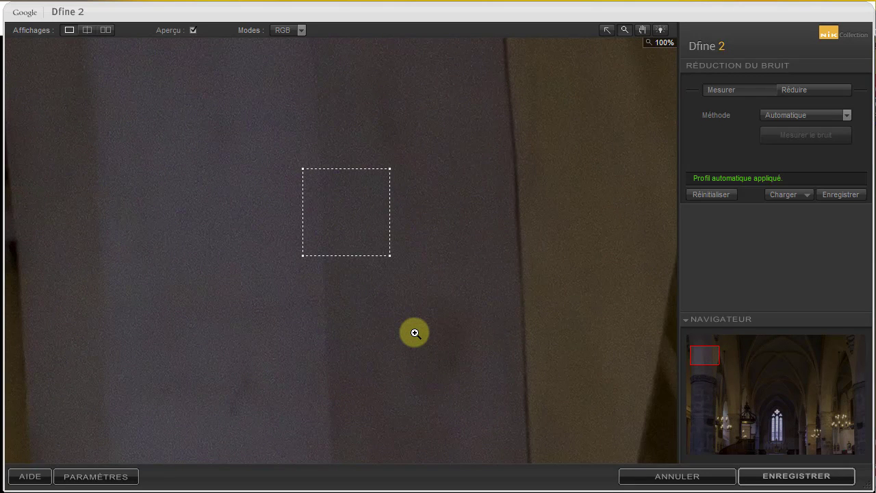
pyautogui.click(472, 321)
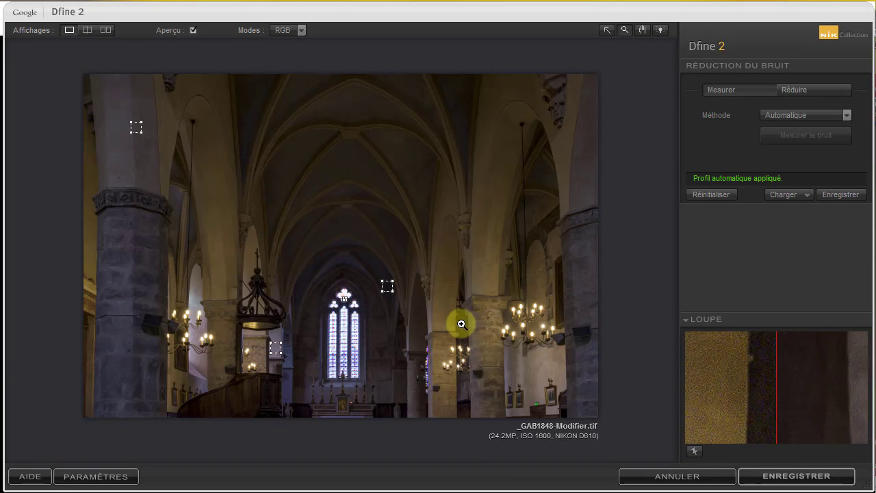
pyautogui.click(496, 171)
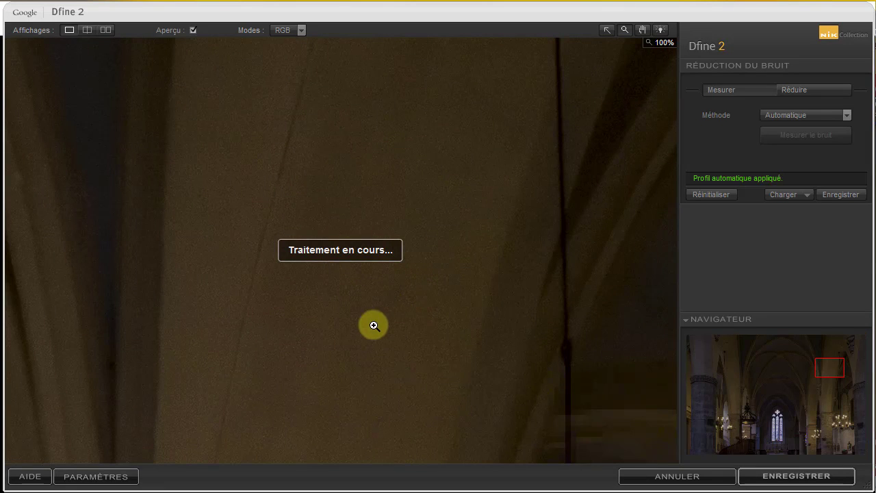
pyautogui.moveTo(348, 347); pyautogui.dragTo(395, 344)
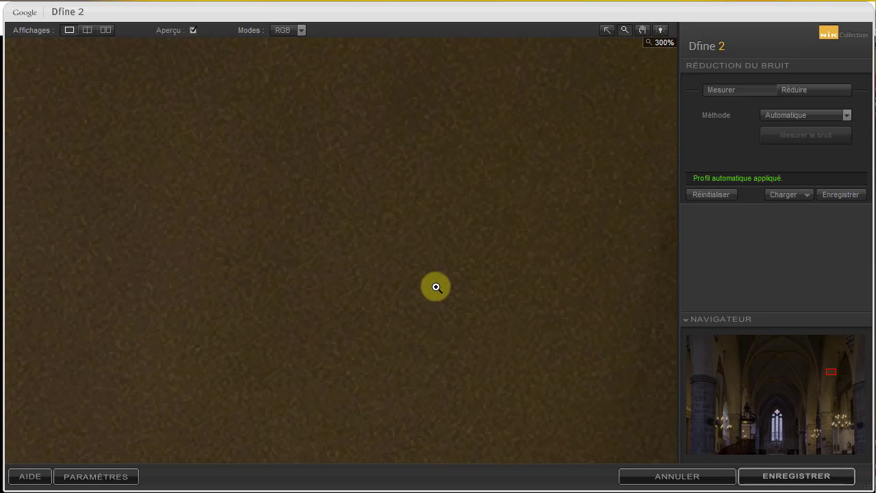
pyautogui.click(624, 30)
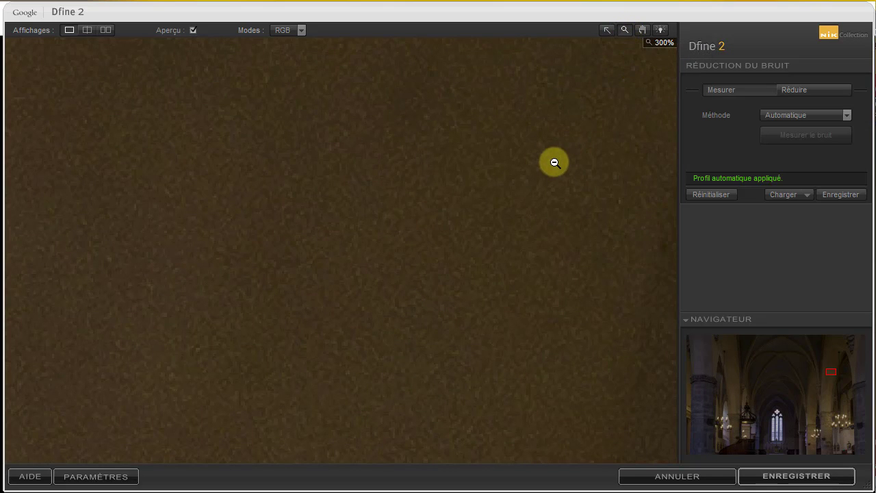
pyautogui.keyDown('alt'); pyautogui.click(555, 162); pyautogui.keyUp('alt')
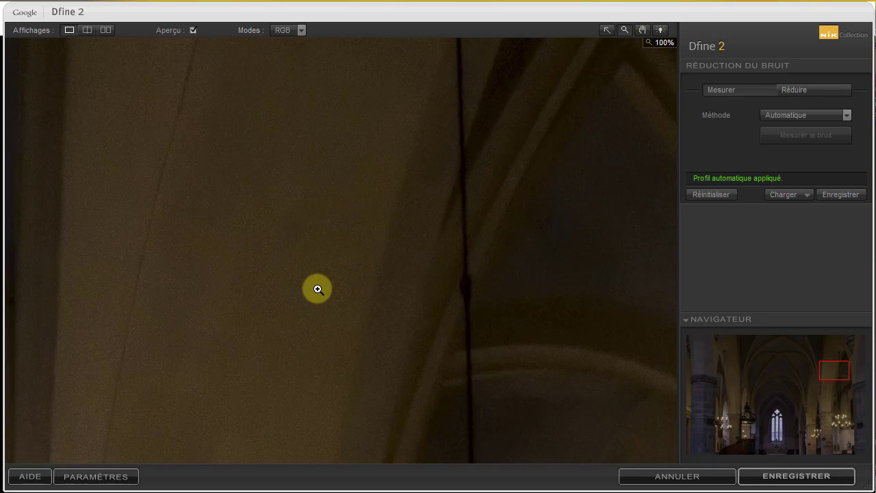
pyautogui.moveTo(317, 289); pyautogui.dragTo(639, 283)
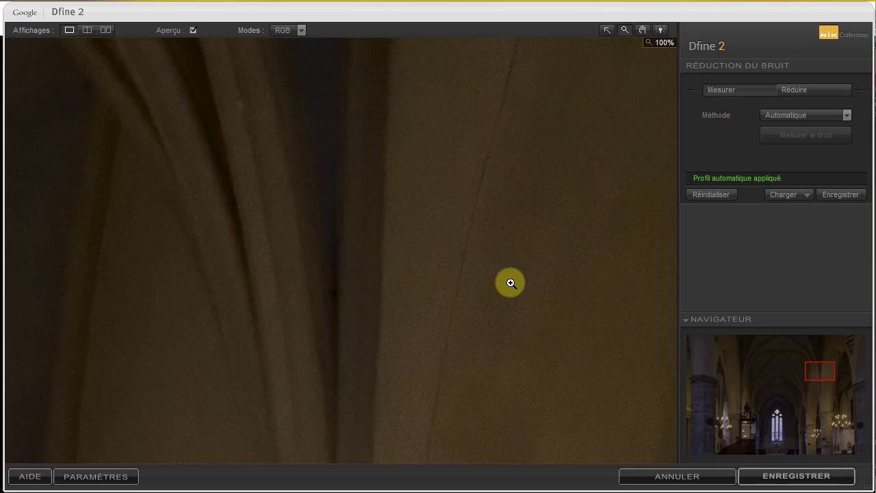
pyautogui.moveTo(511, 283); pyautogui.dragTo(625, 182)
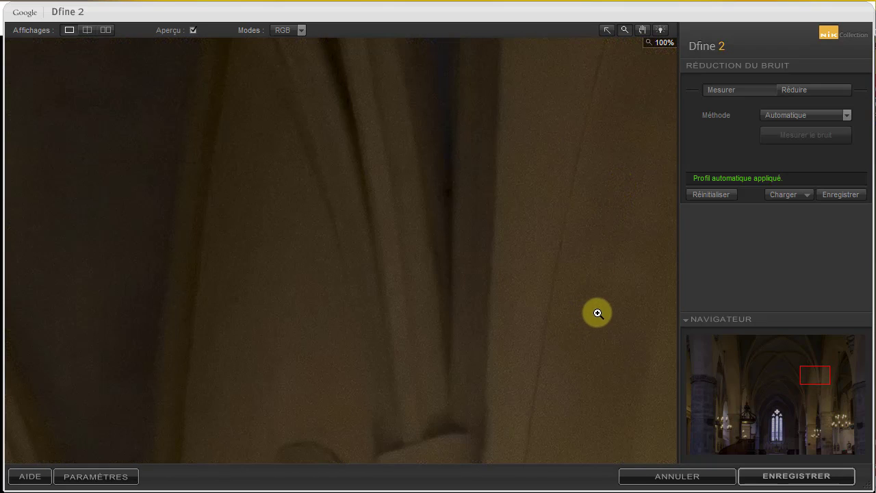
pyautogui.click(555, 295)
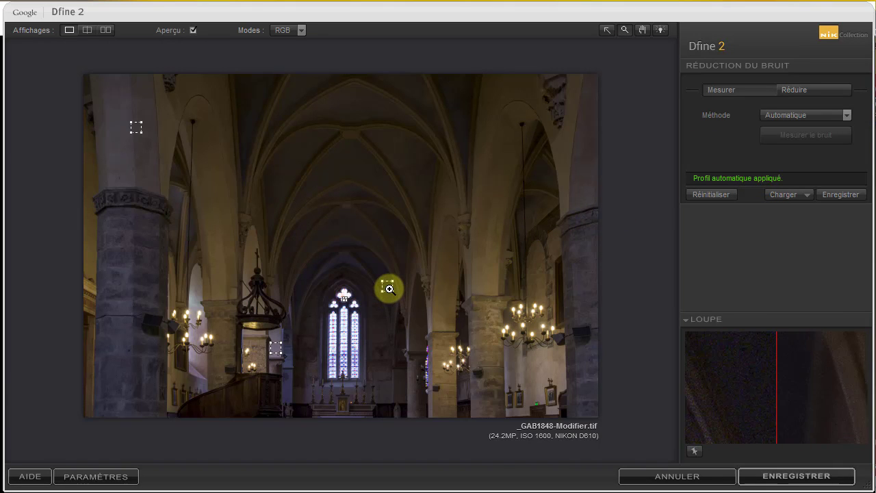
# Move the noise measurement rectangle beside the stained-glass window from the dark wall onto the adjoining arch rib.
pyautogui.click(388, 289)
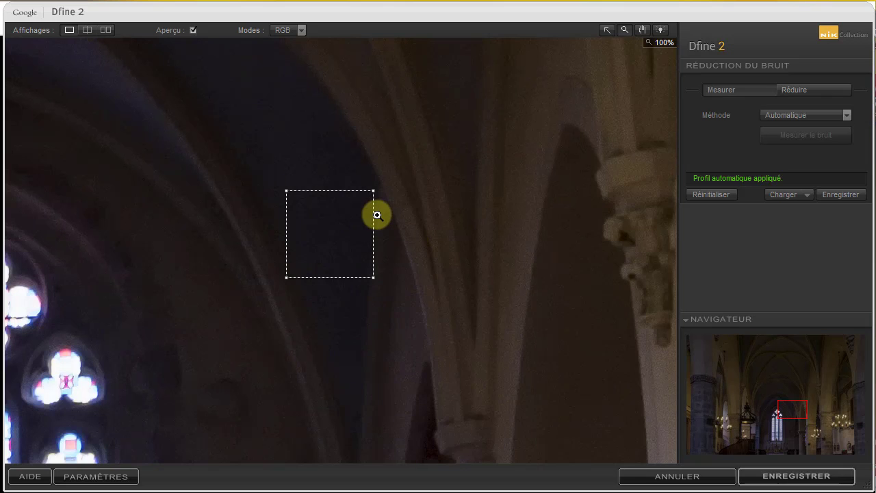
pyautogui.click(606, 30)
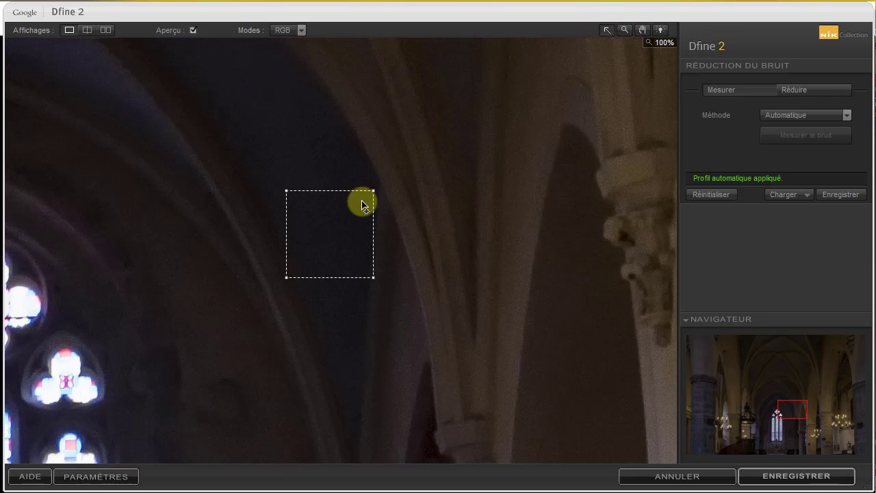
pyautogui.moveTo(350, 210); pyautogui.dragTo(419, 211)
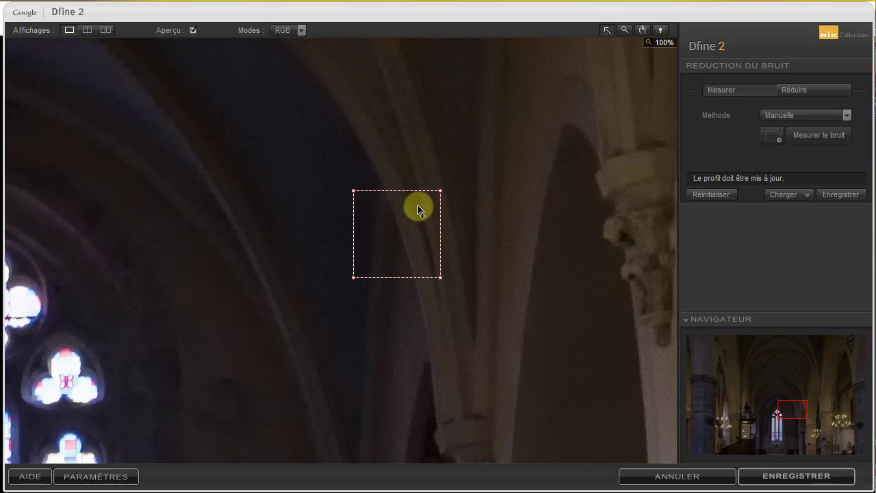